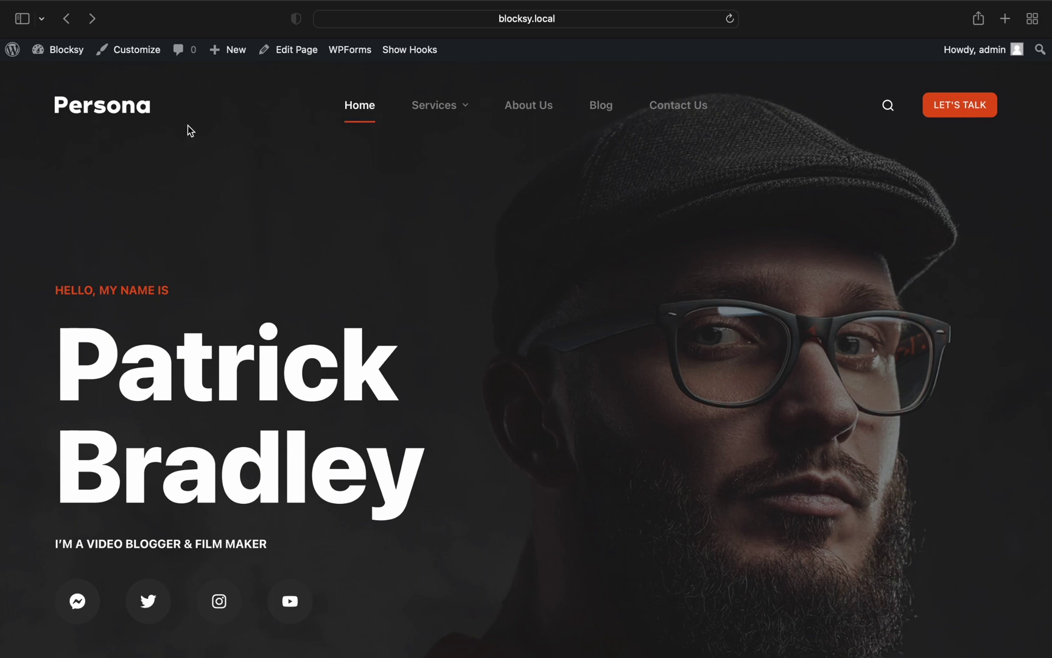
- From the admin bar, open the Customizer's Header builder on the Tablet / Mobile Header layout
left_click(142, 52)
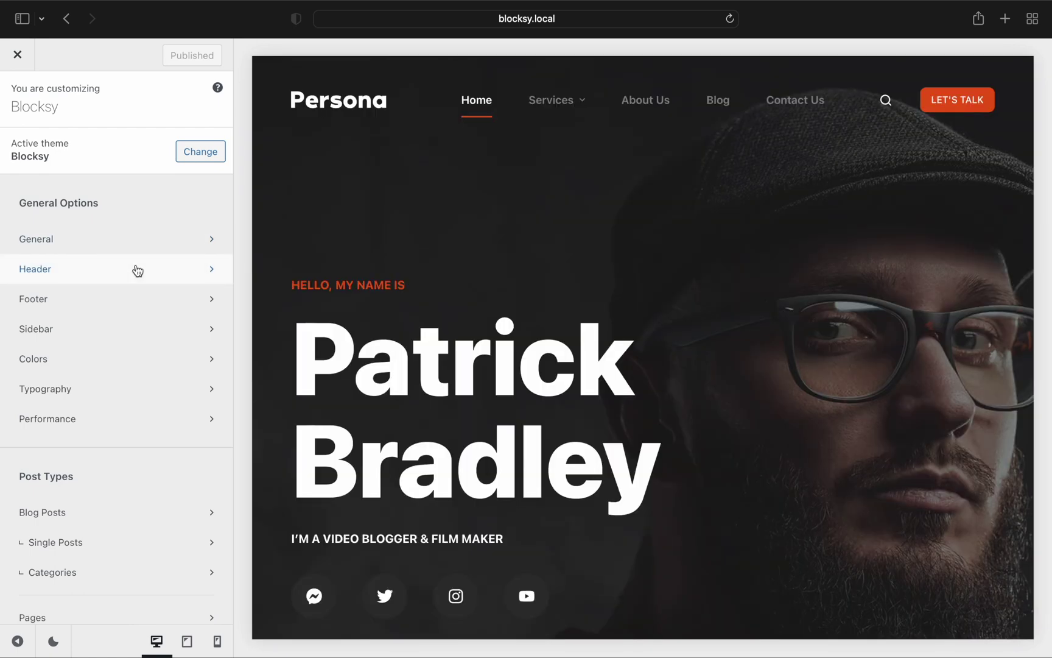
left_click(138, 269)
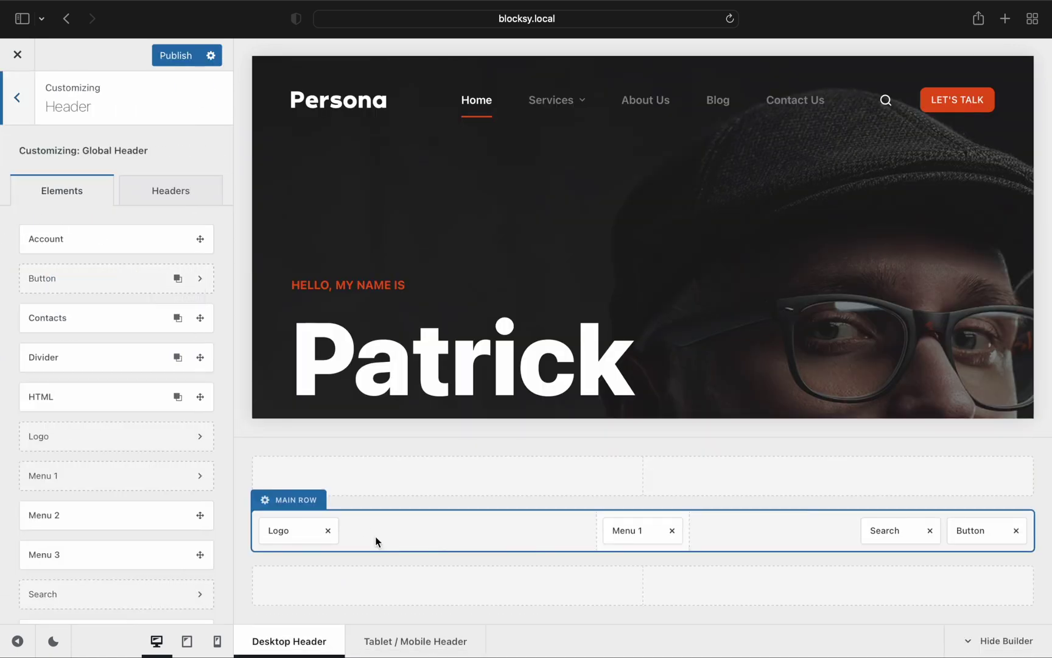
left_click(472, 638)
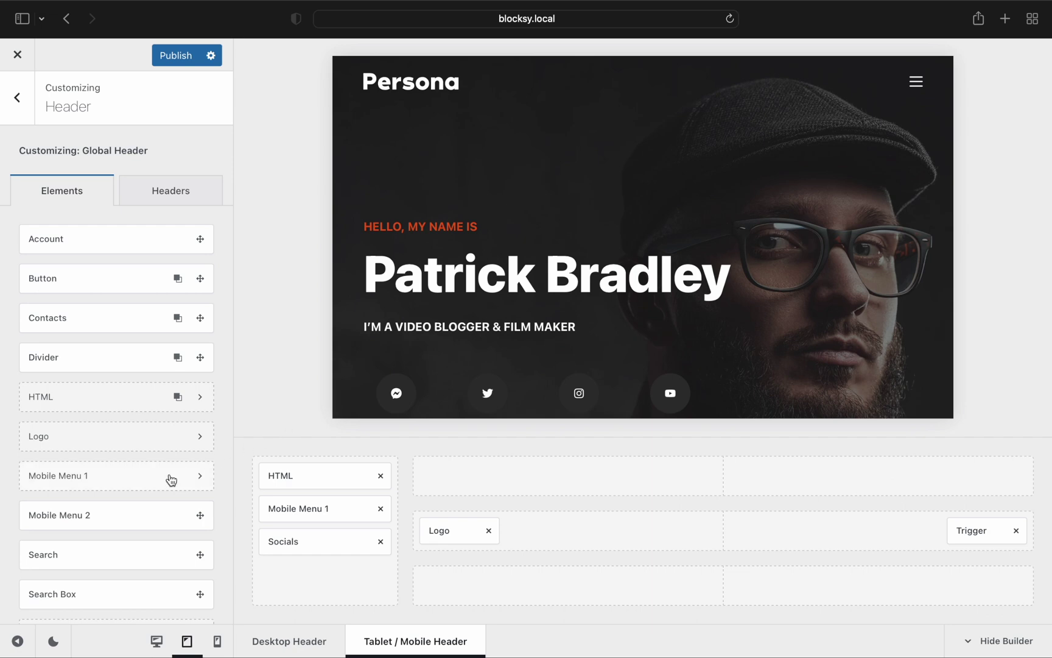
scroll(155, 490, "down", 2)
scroll(156, 490, "down", 5)
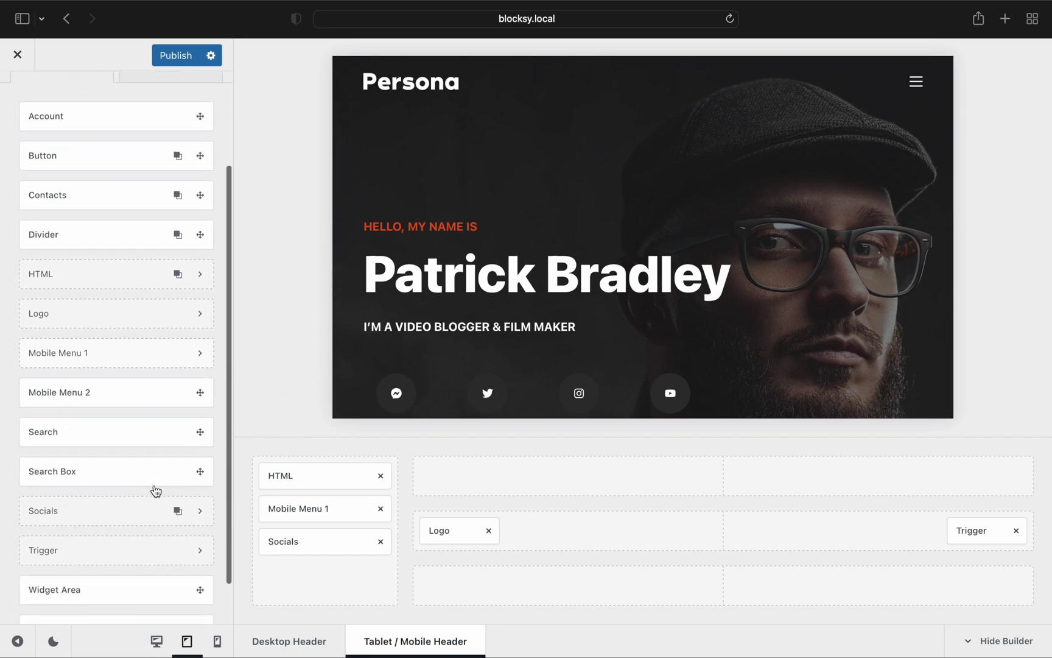
scroll(154, 487, "up", 7)
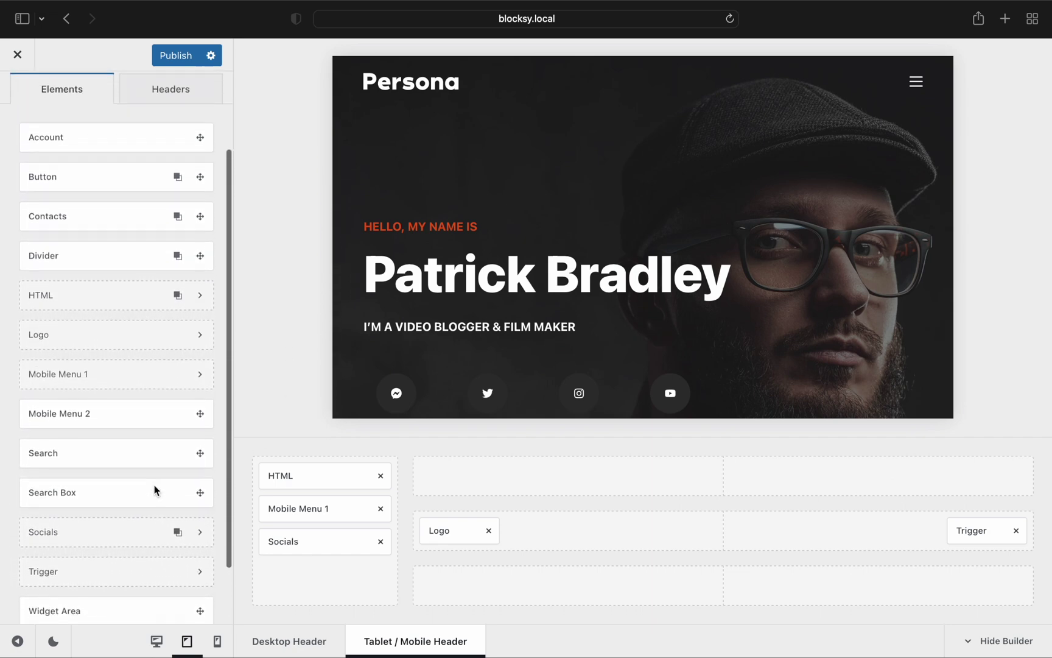
scroll(153, 485, "up", 1)
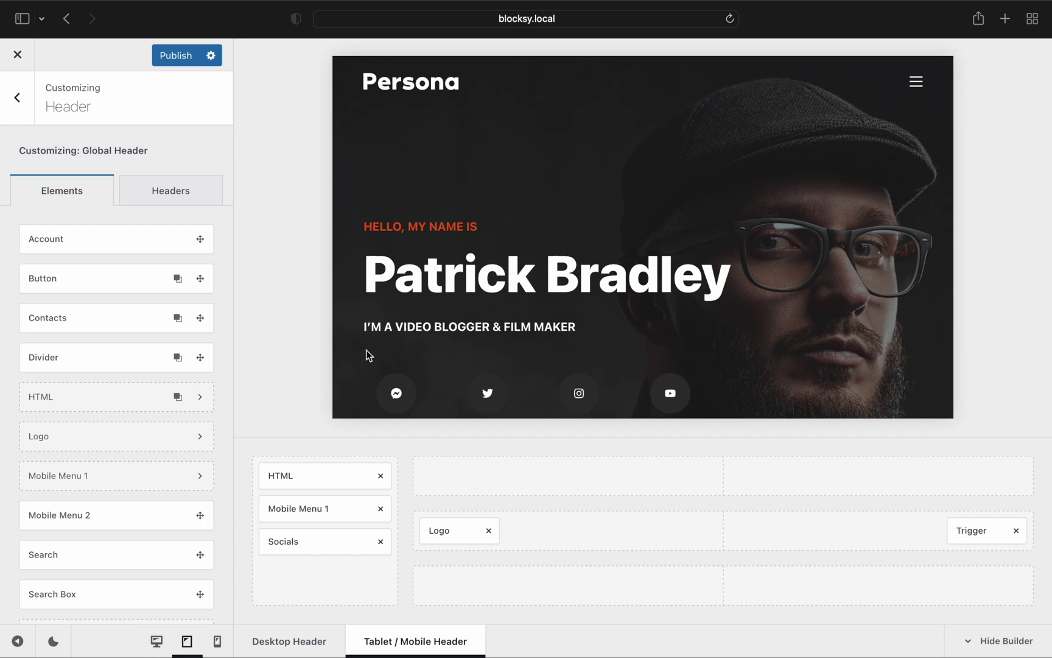
left_click(915, 84)
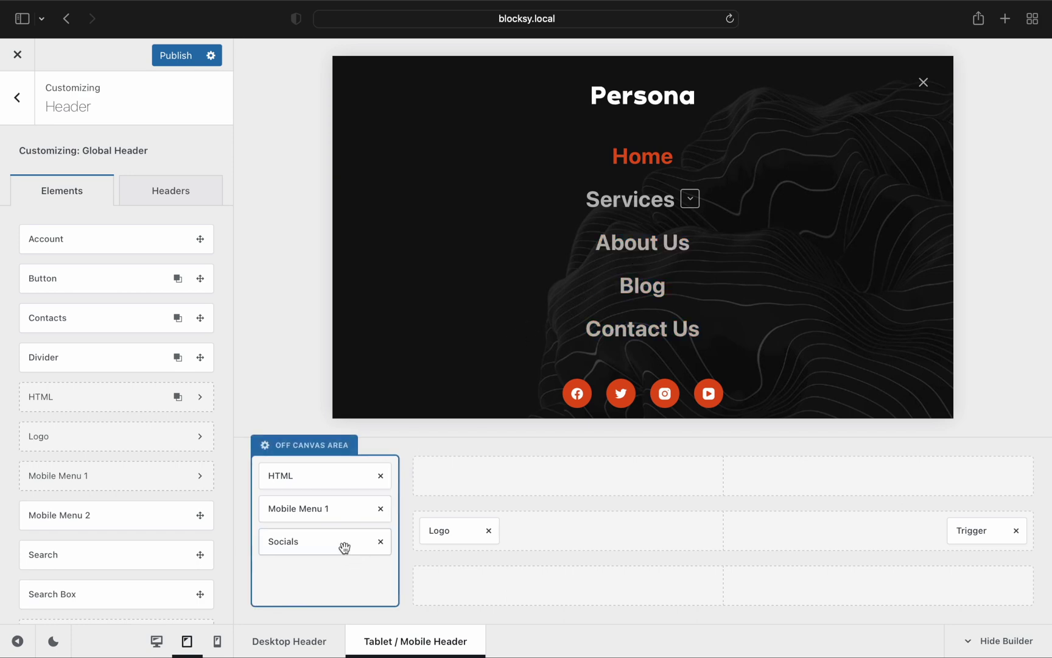
- Open the Off Canvas Area settings, showing the Modal, centrally aligned menu
left_click(290, 460)
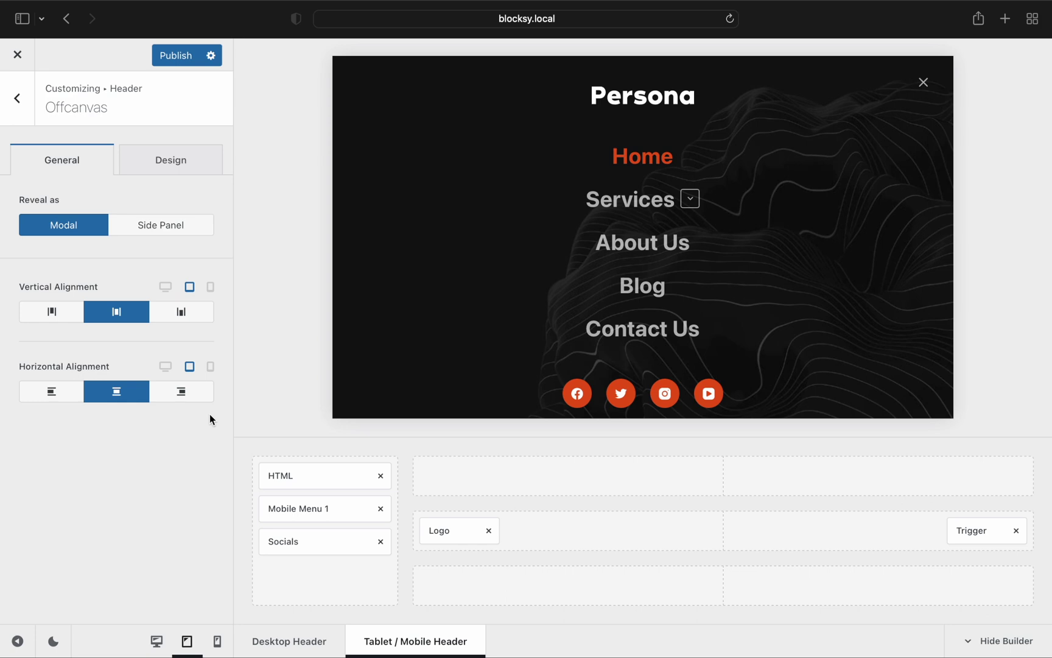
- Check the Off Canvas Design options, then open Mobile Menu 1 and preview its Bordered menu type
left_click(195, 173)
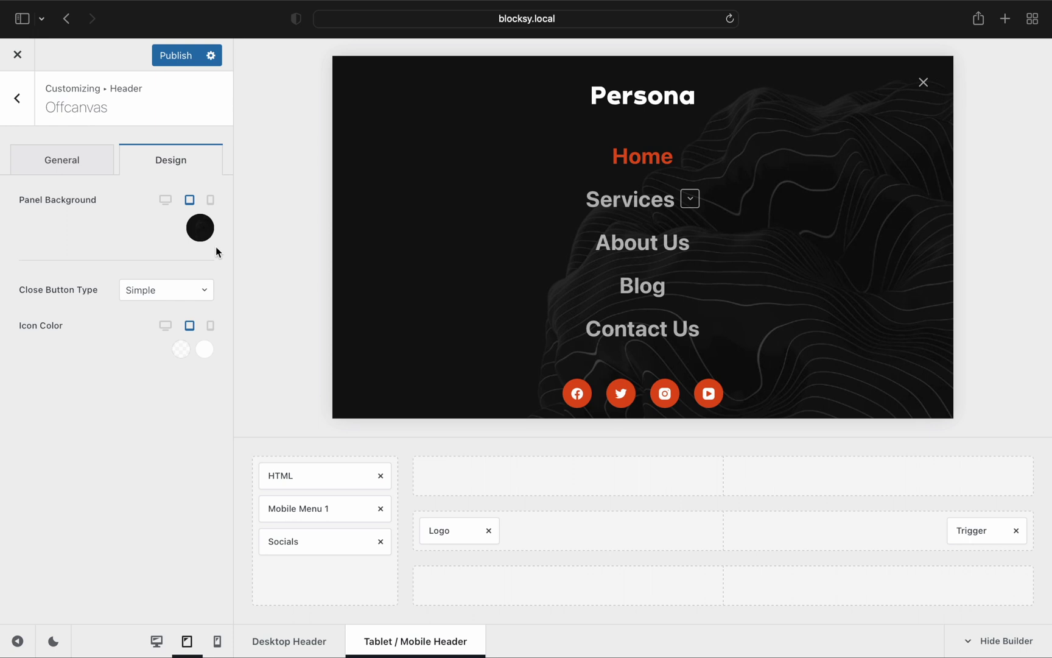
left_click(101, 168)
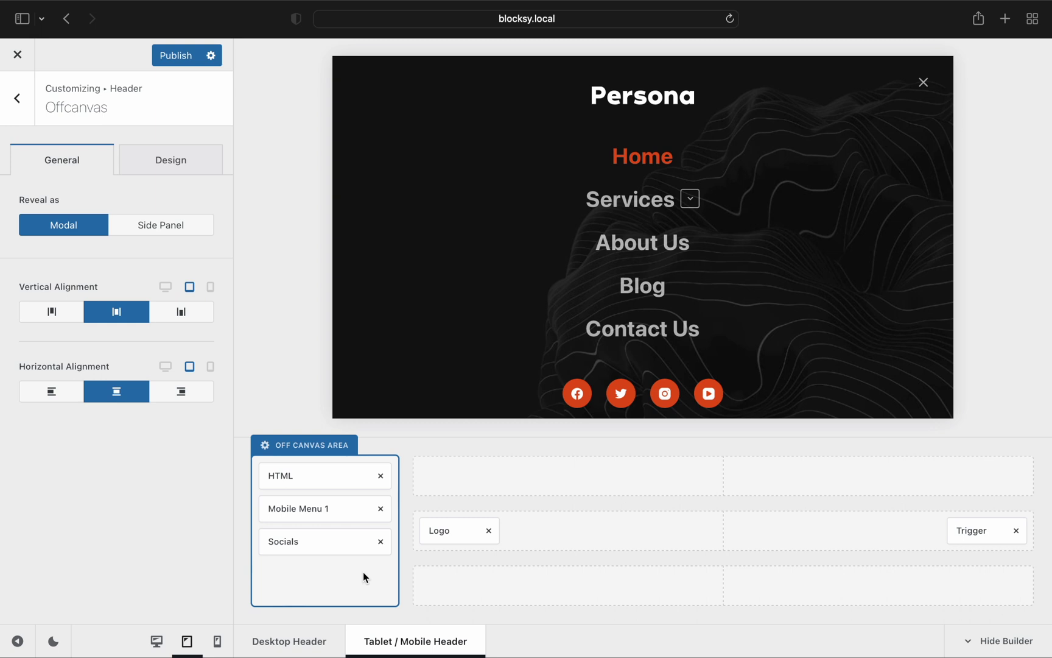
left_click(348, 510)
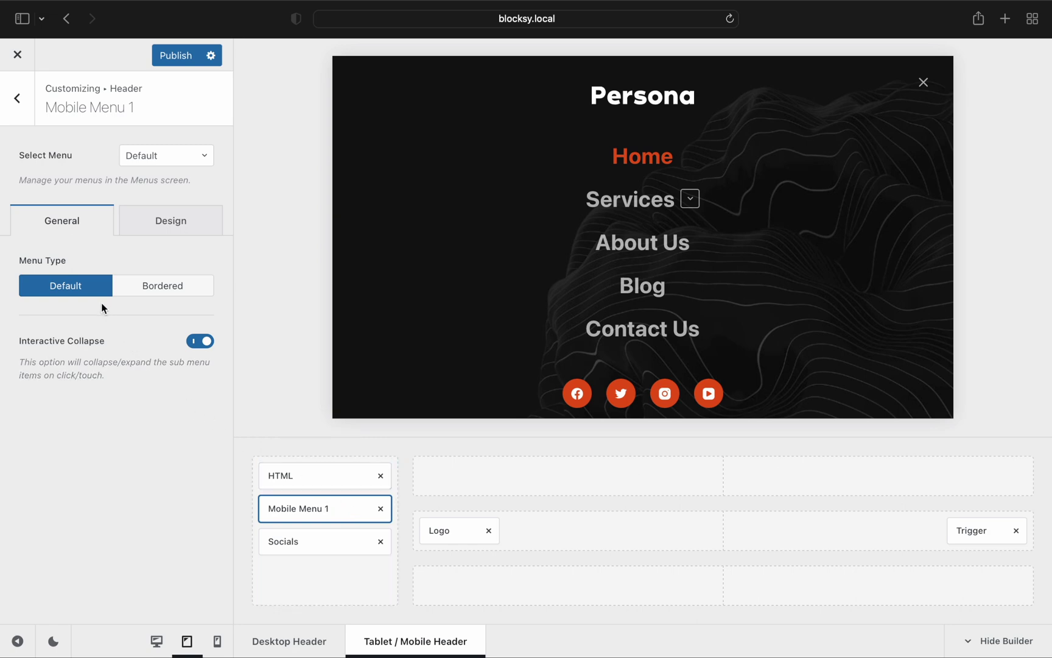
left_click(122, 296)
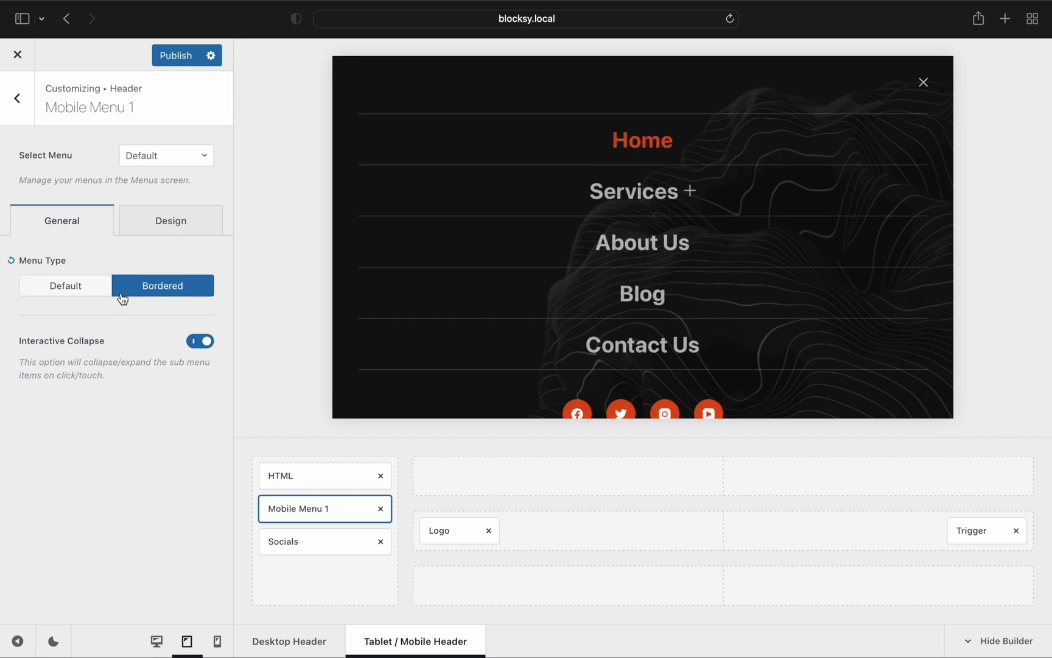
- Restore Mobile Menu 1 to Default with Interactive Collapse on, and close the preview's off-canvas menu
left_click(96, 294)
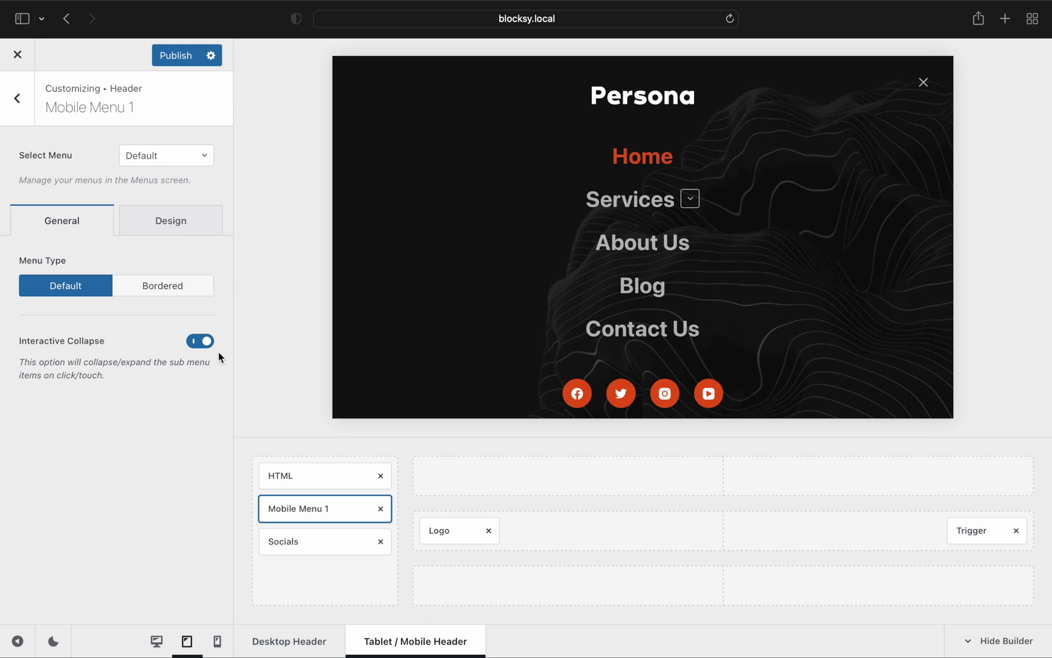
left_click(201, 341)
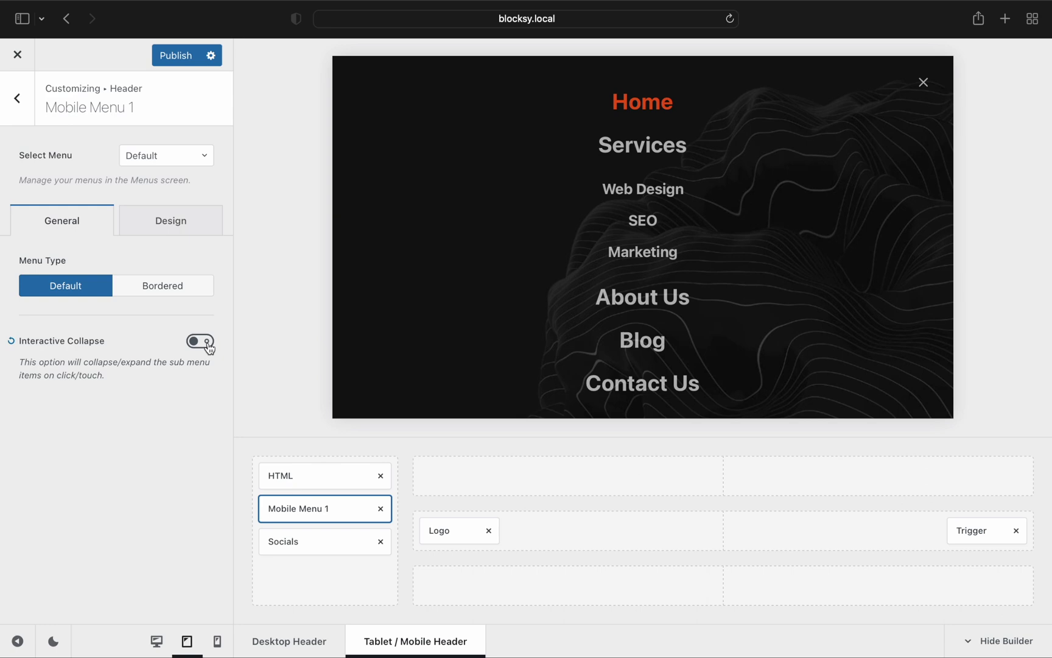
left_click(207, 344)
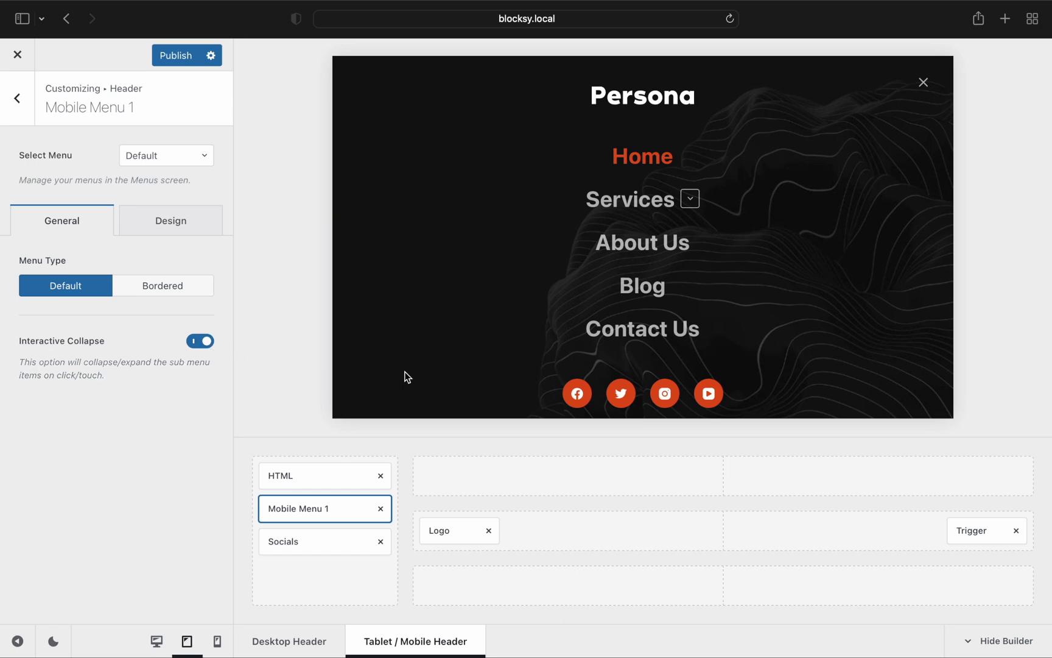
left_click(924, 83)
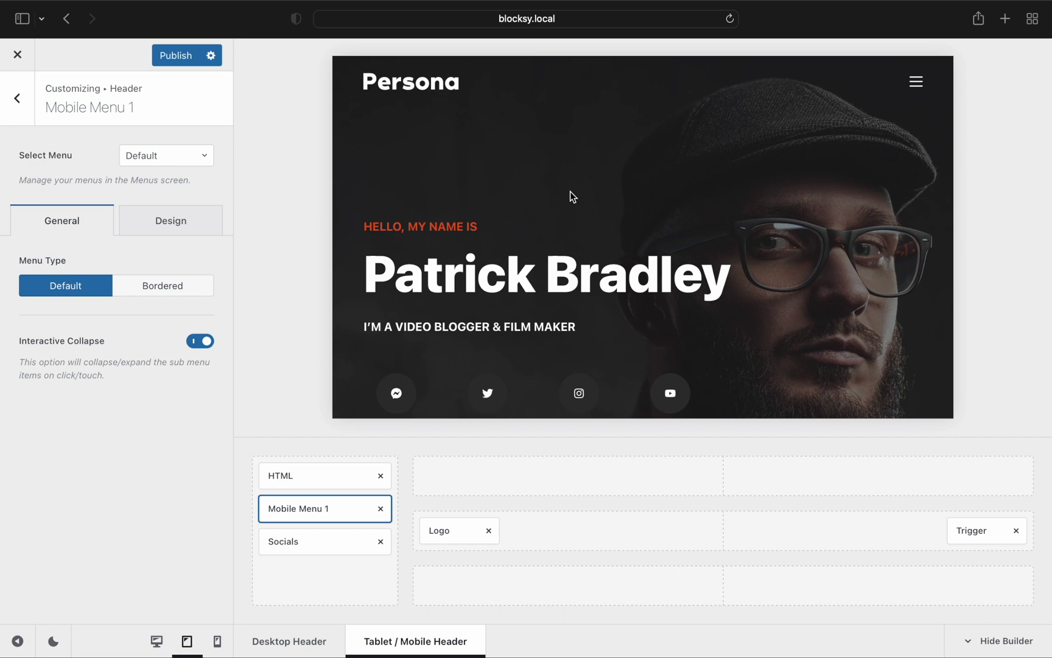
- Go back to the header elements and reopen Mobile Menu 1 in the Off Canvas area
left_click(30, 114)
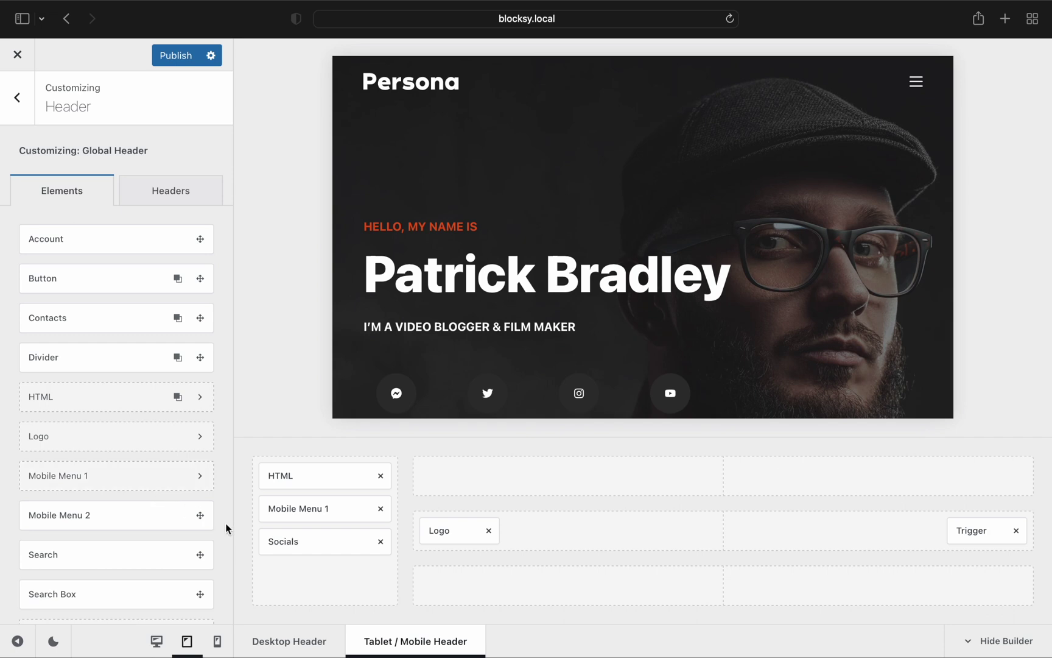
left_click(344, 516)
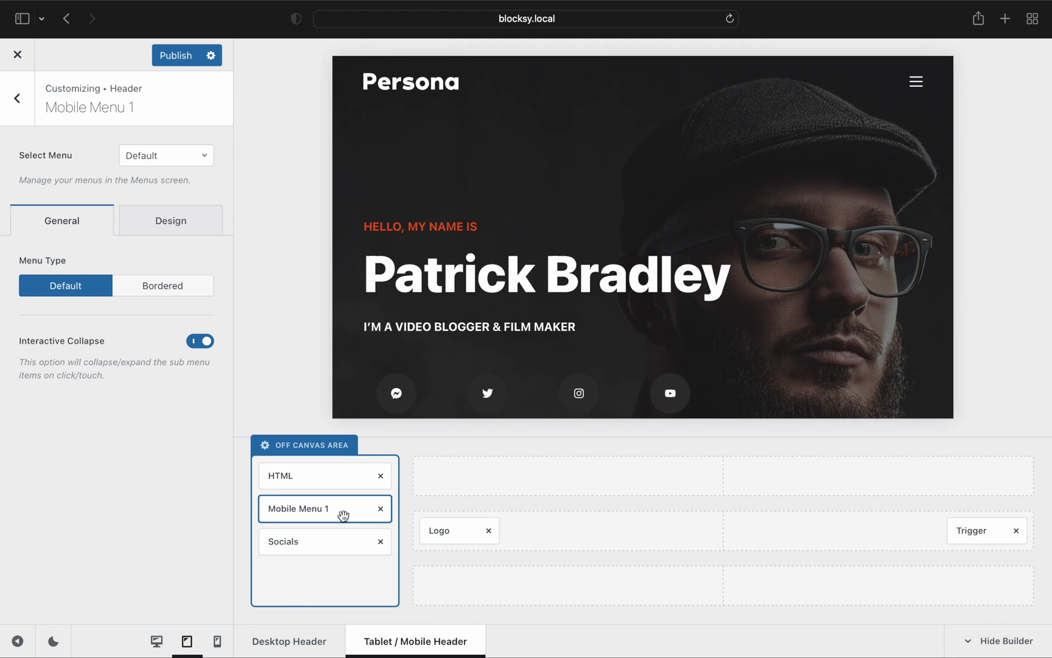
- Try Mobile Menu 1 in the Main Row beside Logo, toggle Stretch Menu off, and return it to Off Canvas
left_click_drag(343, 515, 525, 535)
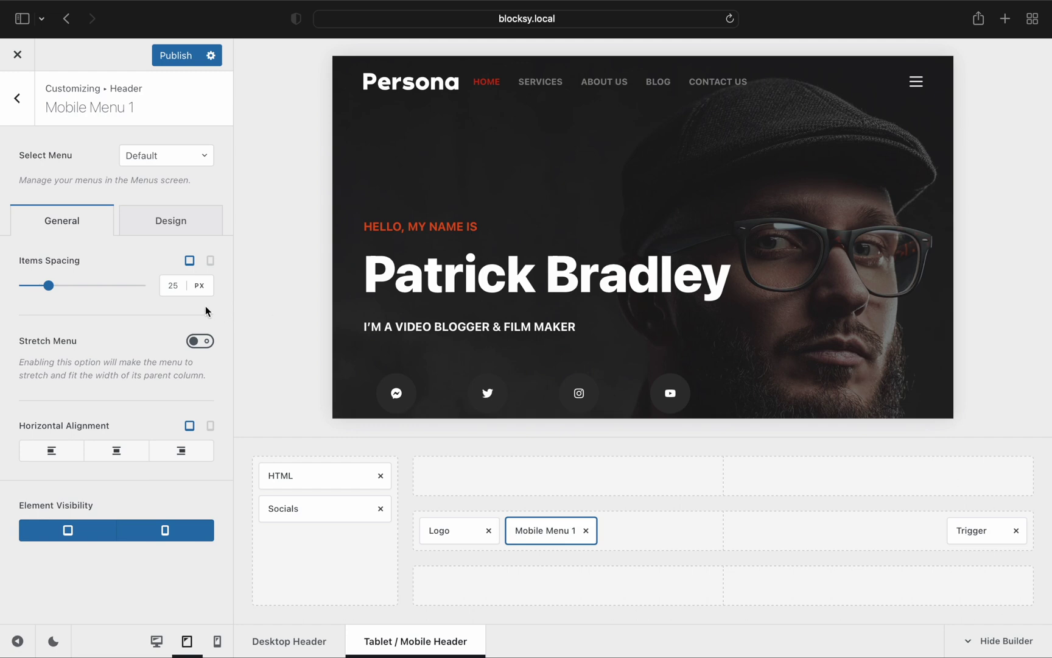
left_click(204, 345)
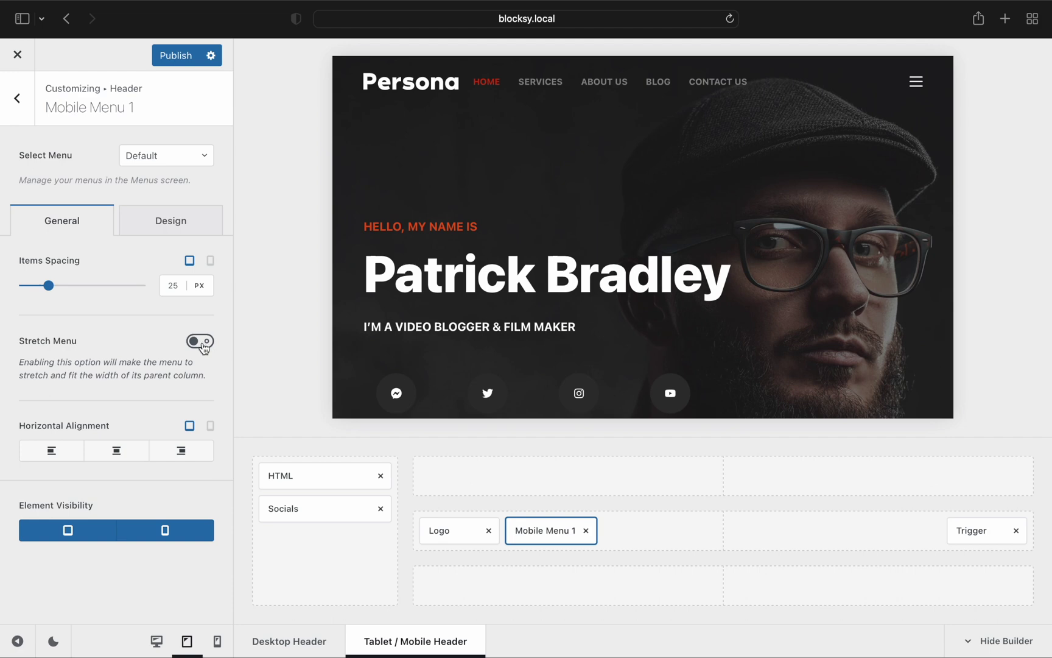
left_click(204, 345)
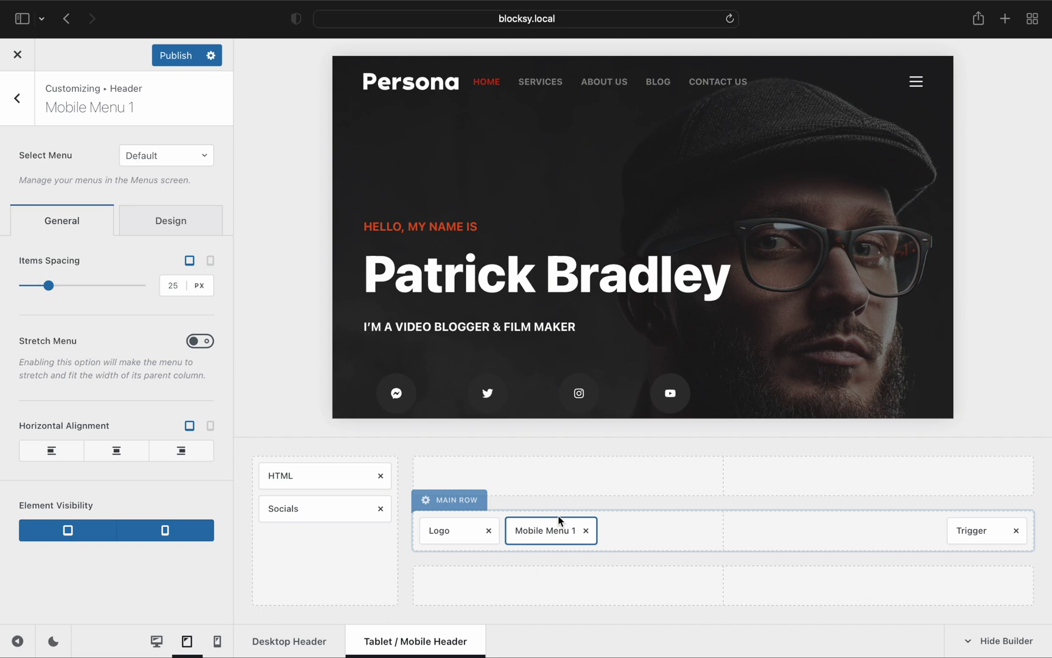
left_click_drag(559, 515, 353, 505)
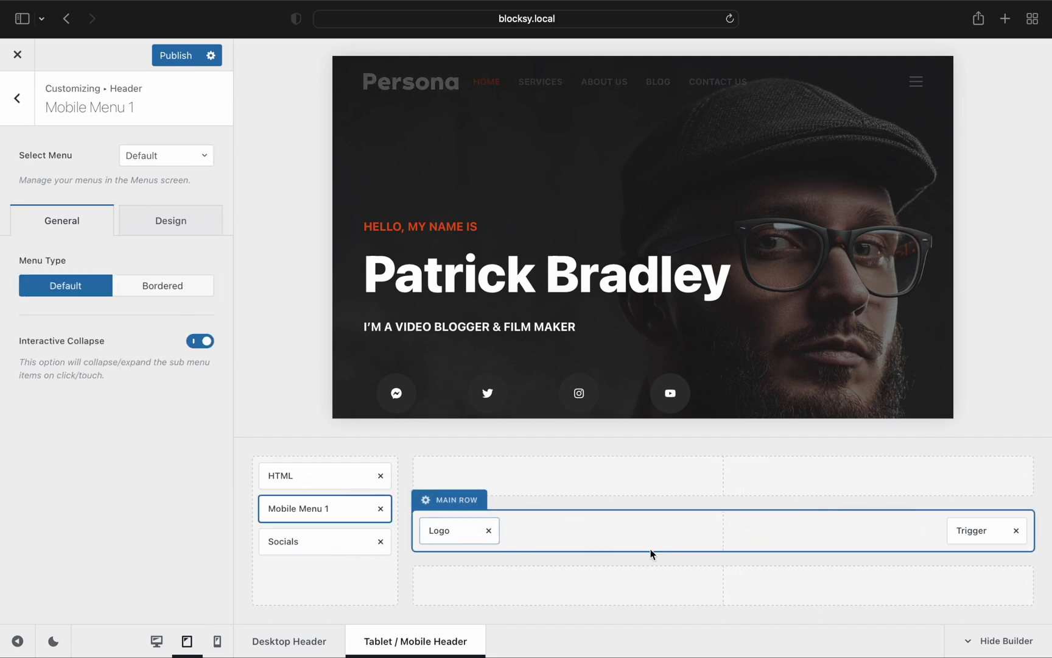
- Review the Trigger settings, leaving the tablet MENU label hidden, then switch to the Desktop Header layout
left_click(990, 519)
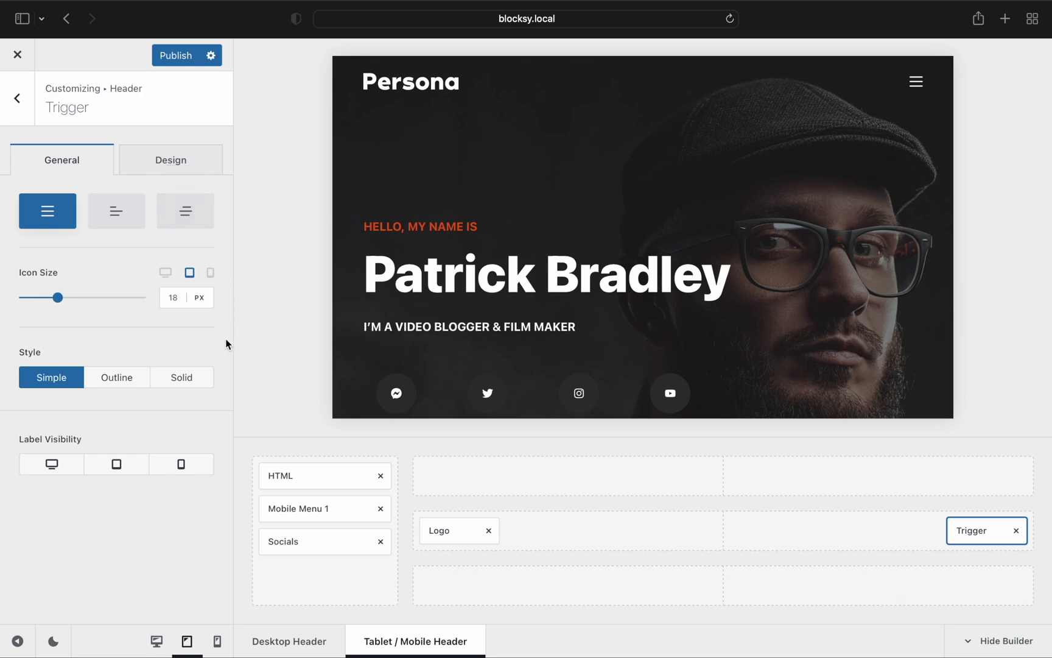
left_click(104, 474)
left_click(105, 474)
left_click(208, 174)
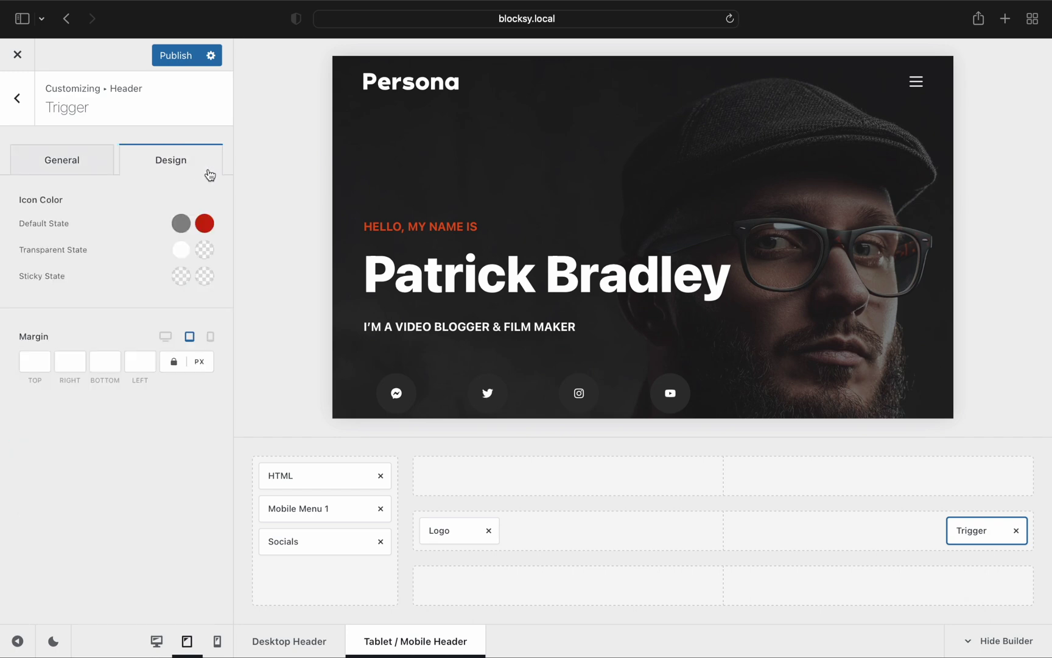
left_click(108, 176)
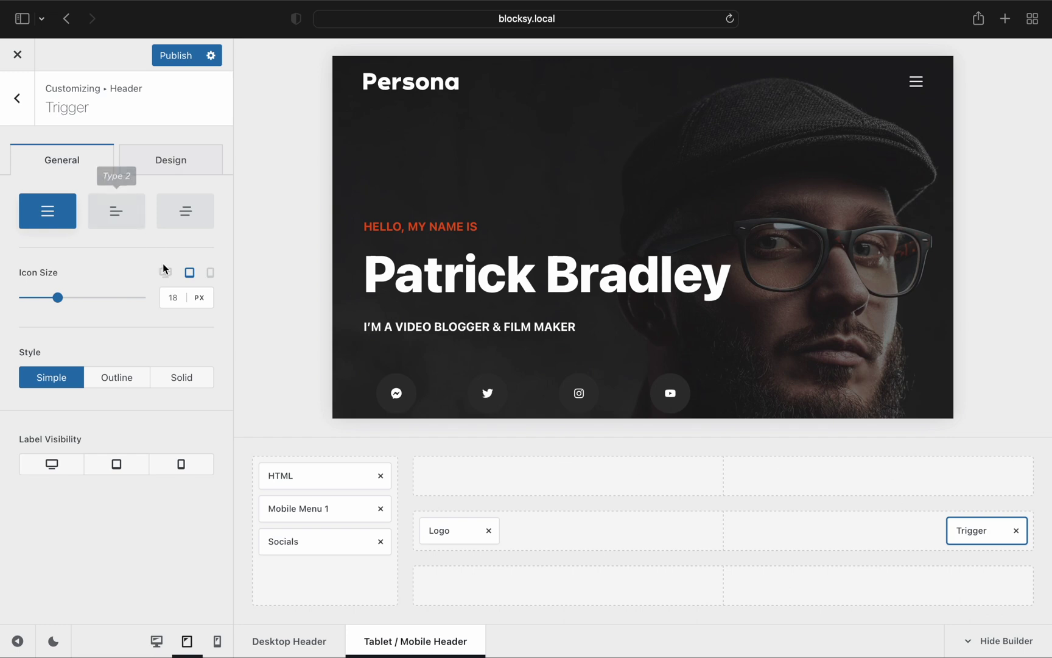
left_click(324, 646)
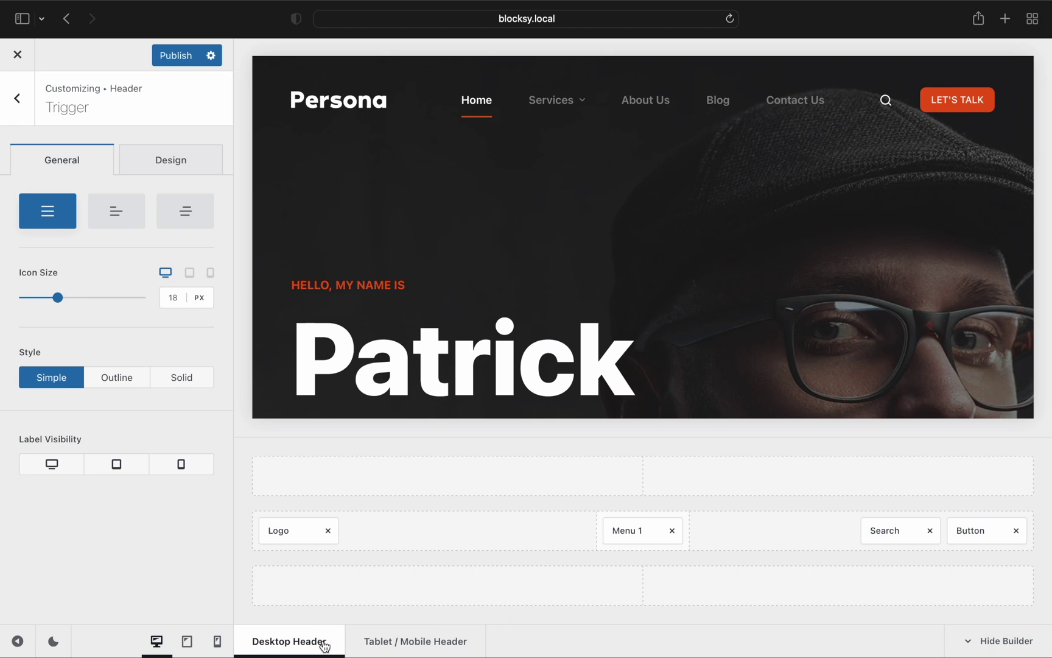
- Delete the LET'S TALK button from the desktop Main Row and place a Trigger before Logo
left_click(1016, 531)
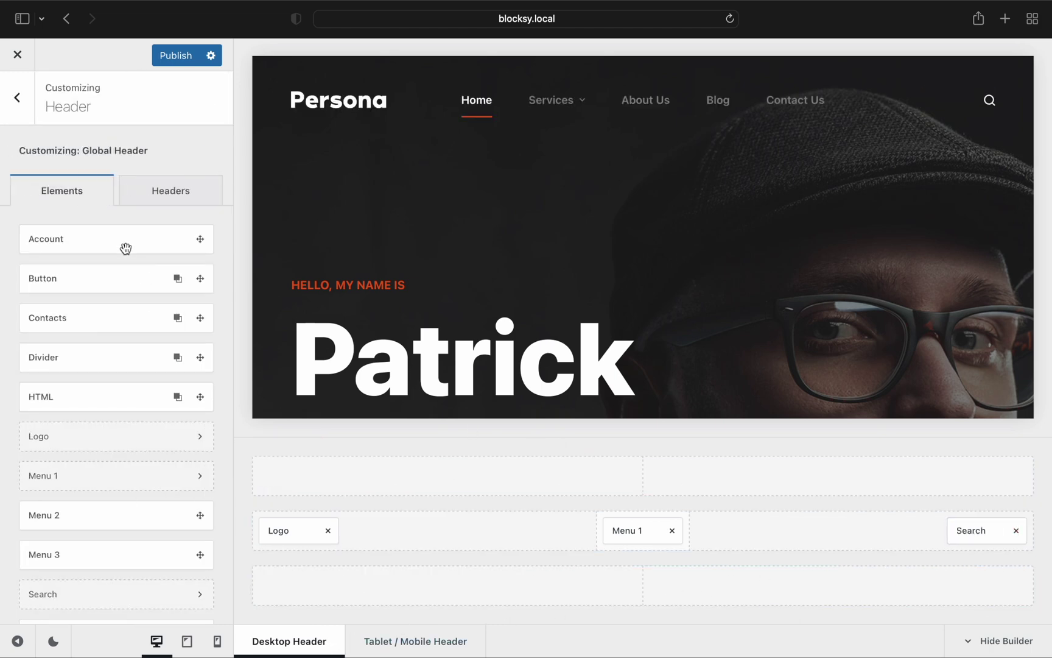
scroll(109, 335, "down", 5)
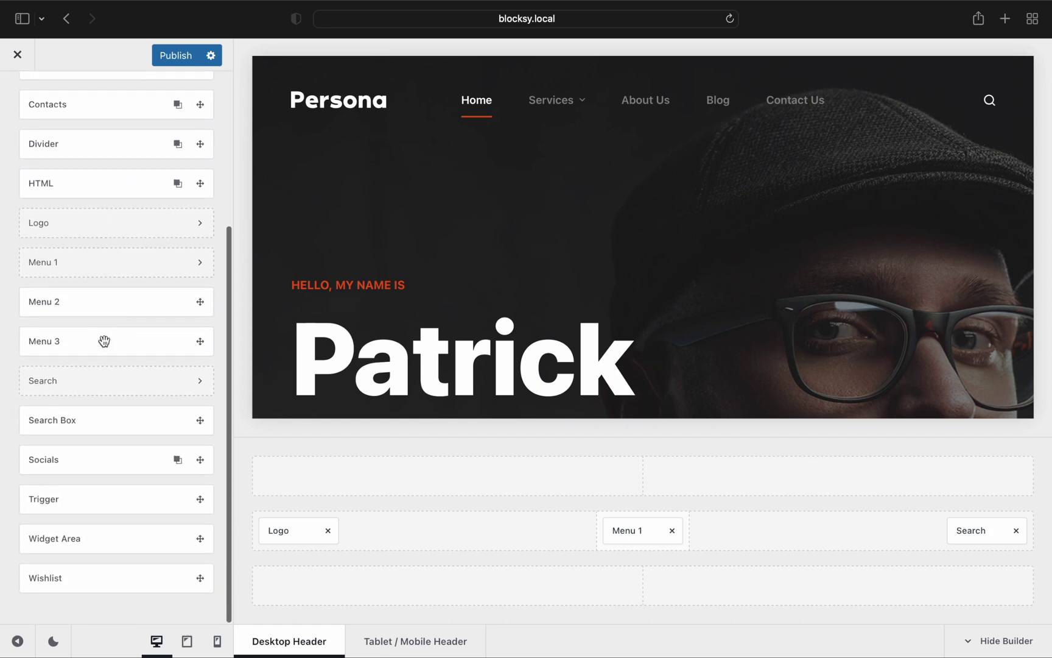
left_click_drag(99, 498, 279, 522)
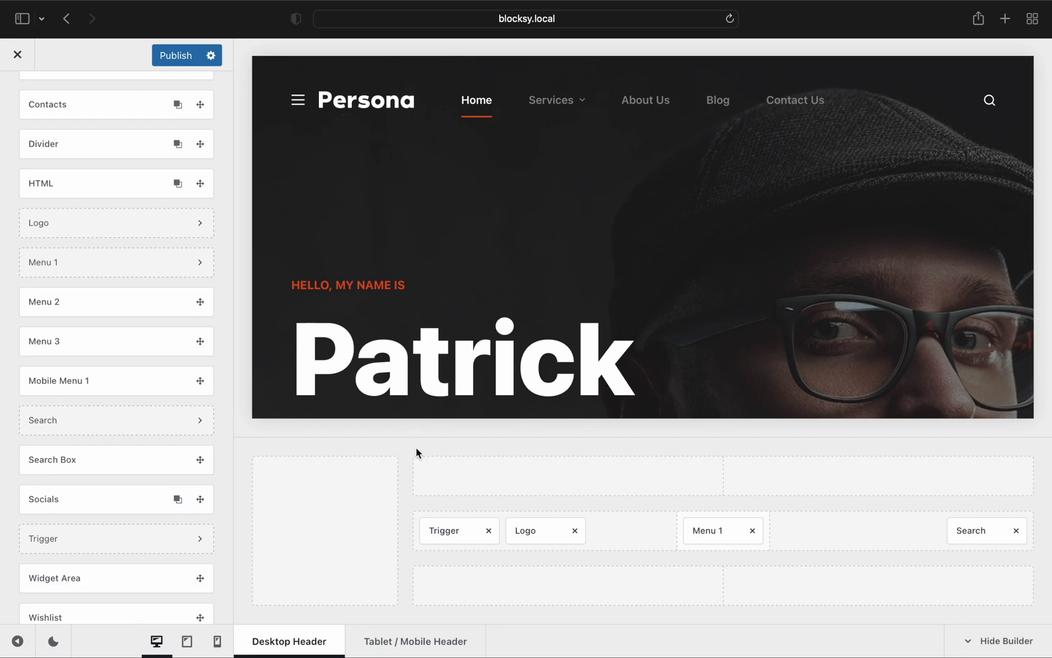
scroll(186, 427, "up", 5)
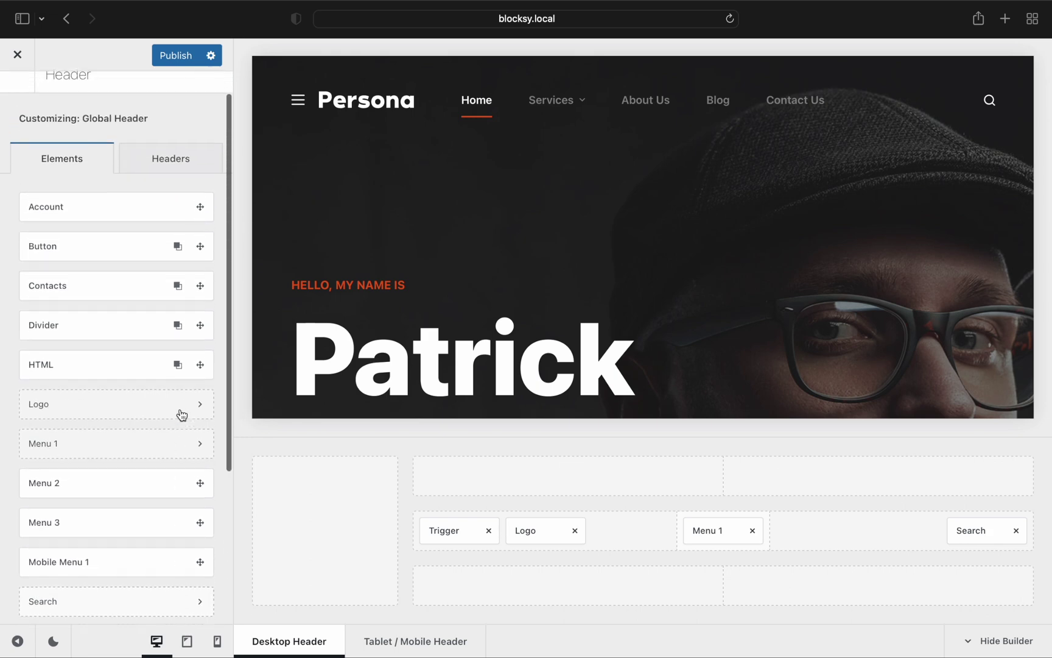
- Open the Global Header's settings to review the Sticky and Transparent Functionality device options
left_click(207, 205)
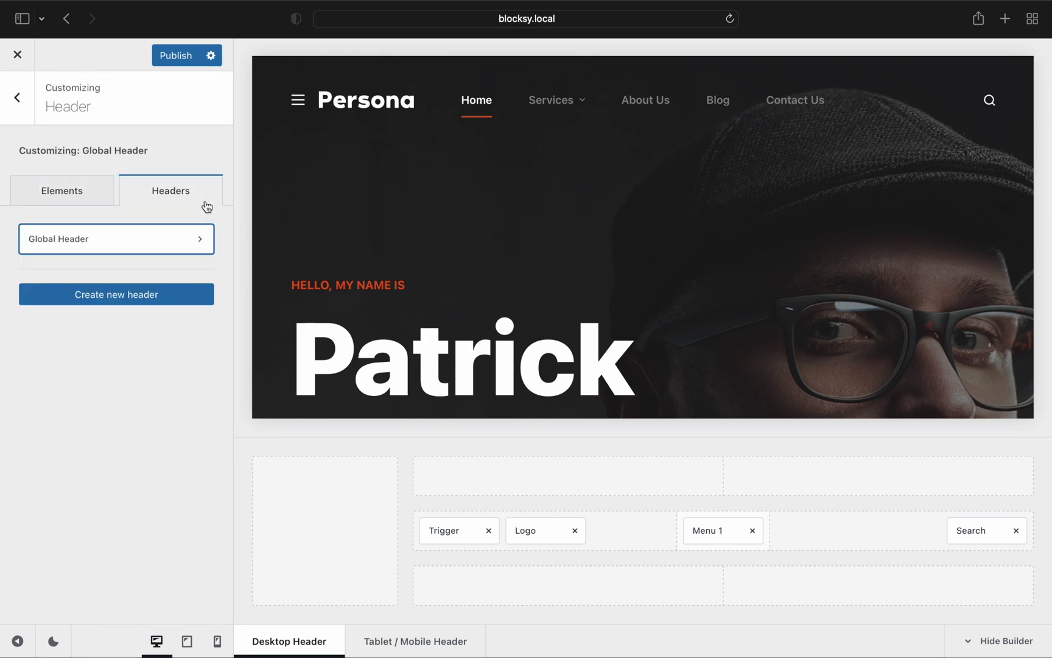
left_click(212, 239)
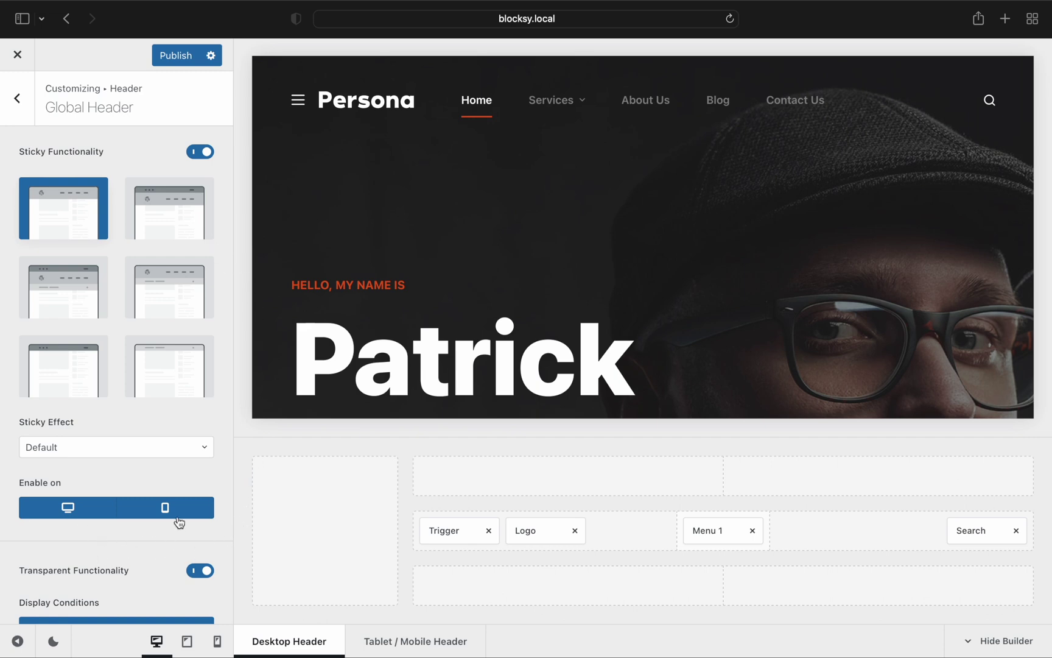
scroll(178, 523, "down", 3)
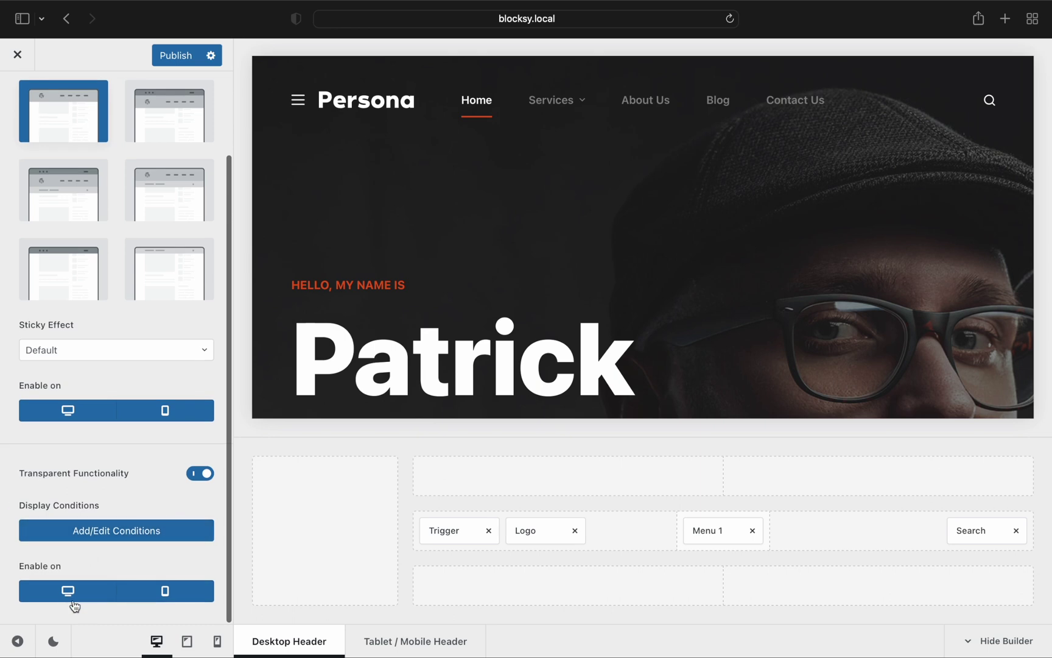